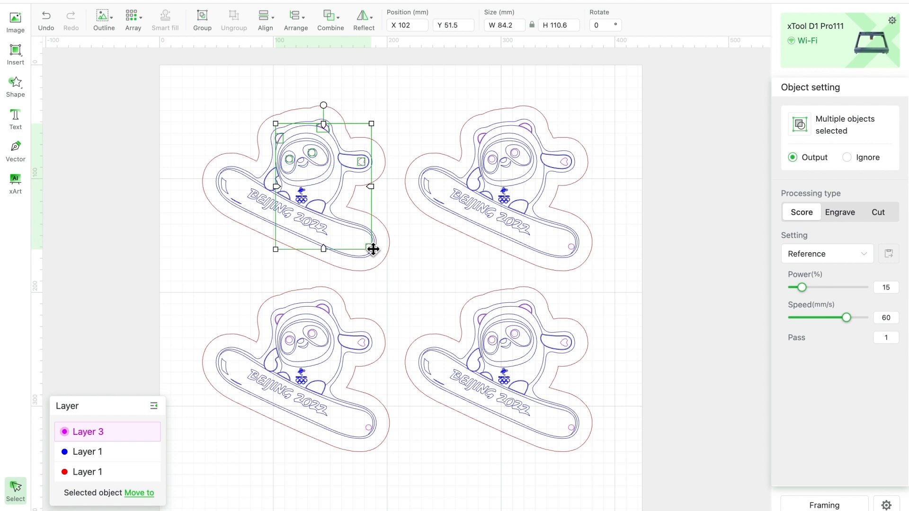
- Set the processing type of all objects on the magenta Layer 3 to Engrave
left_click(441, 282)
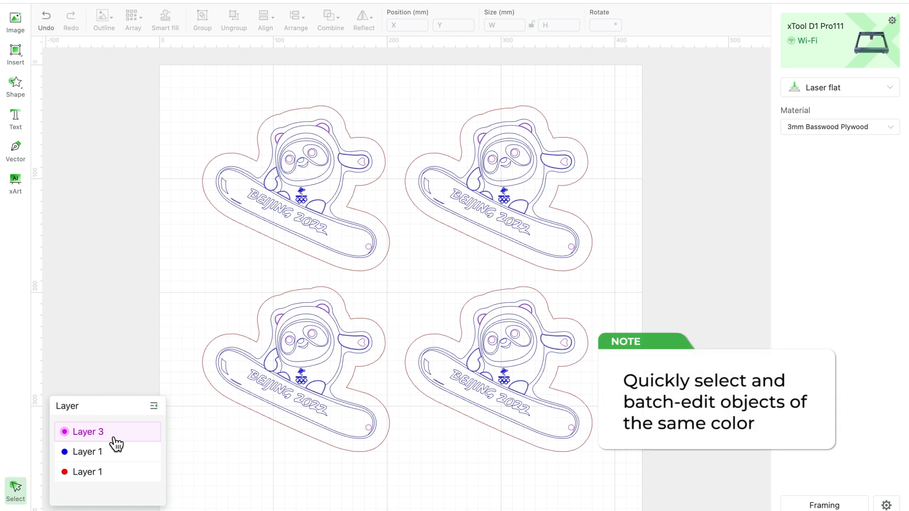
left_click(116, 443)
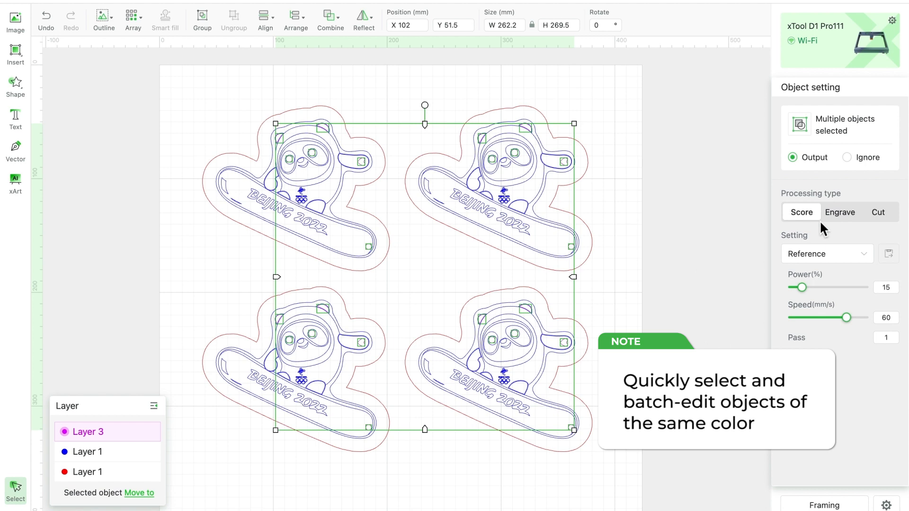
left_click(832, 221)
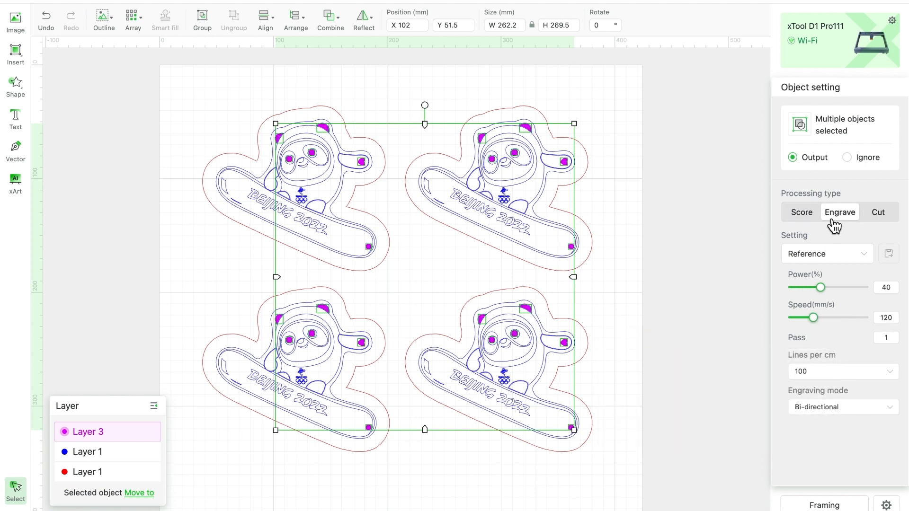
left_click(666, 291)
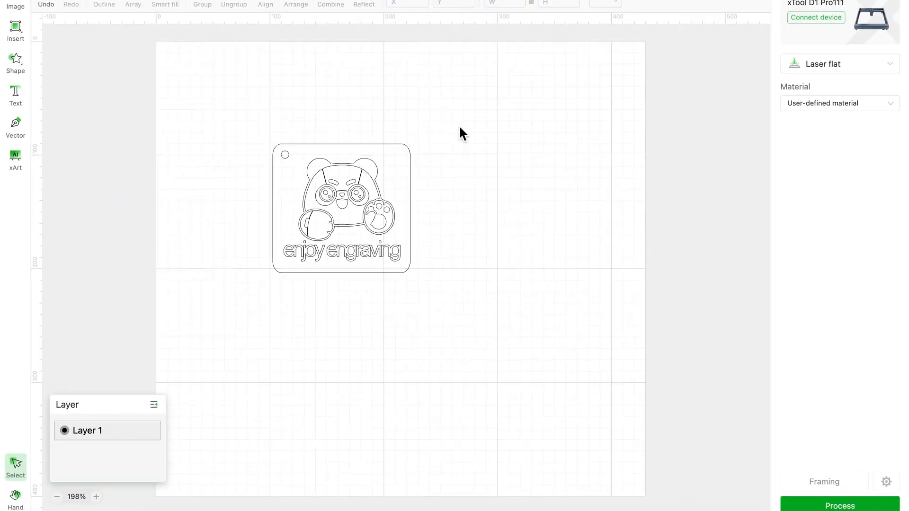
- Move the panda tag's outer border and its corner hole to the red layer
left_click_drag(459, 125, 238, 309)
left_click(513, 125)
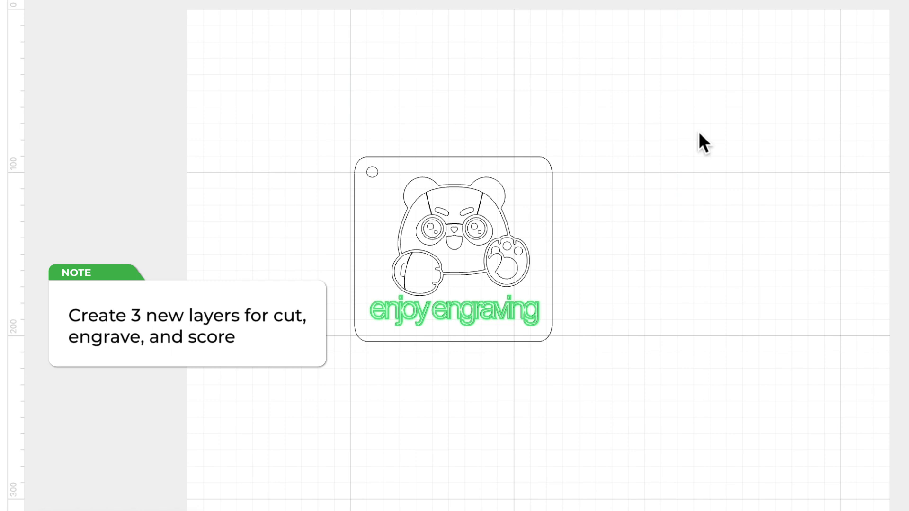
left_click(372, 172)
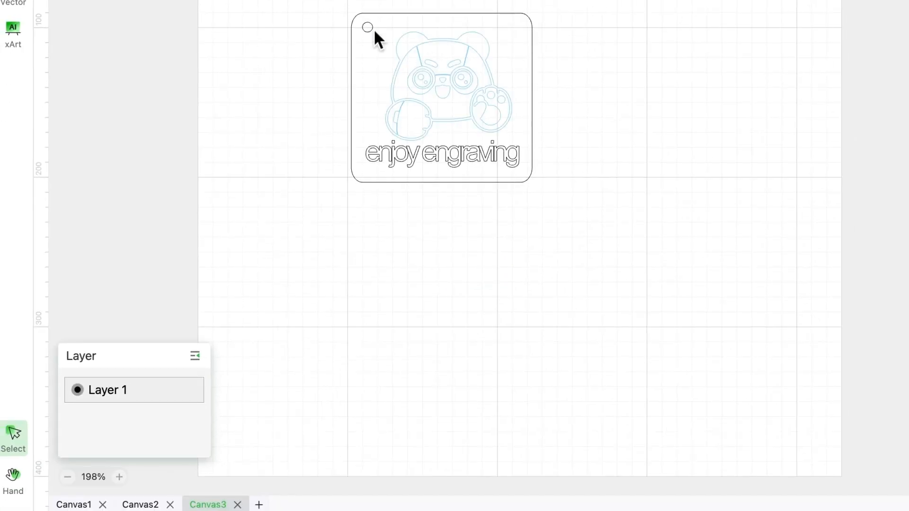
left_click(351, 41)
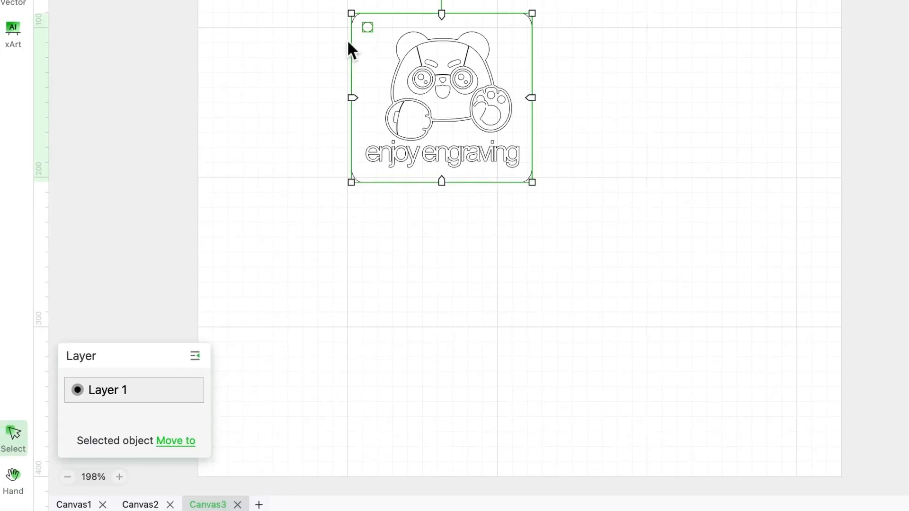
right_click(370, 30)
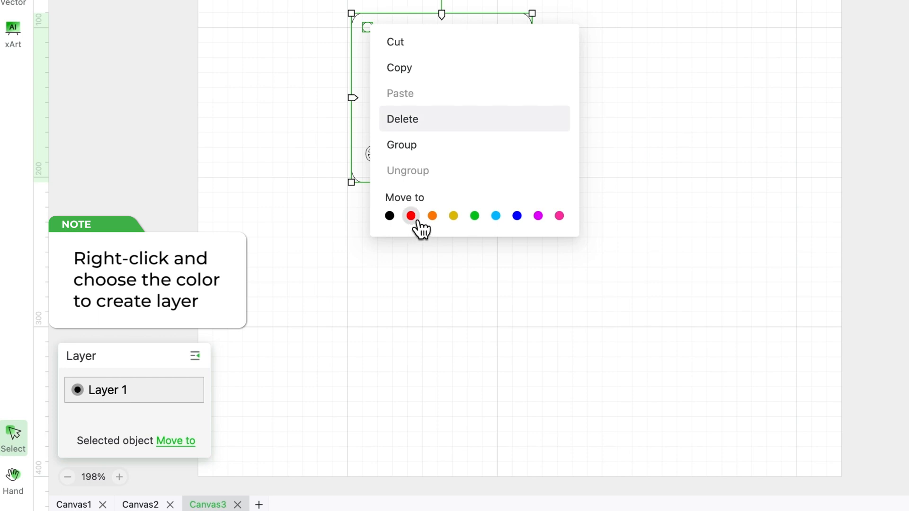
left_click(411, 216)
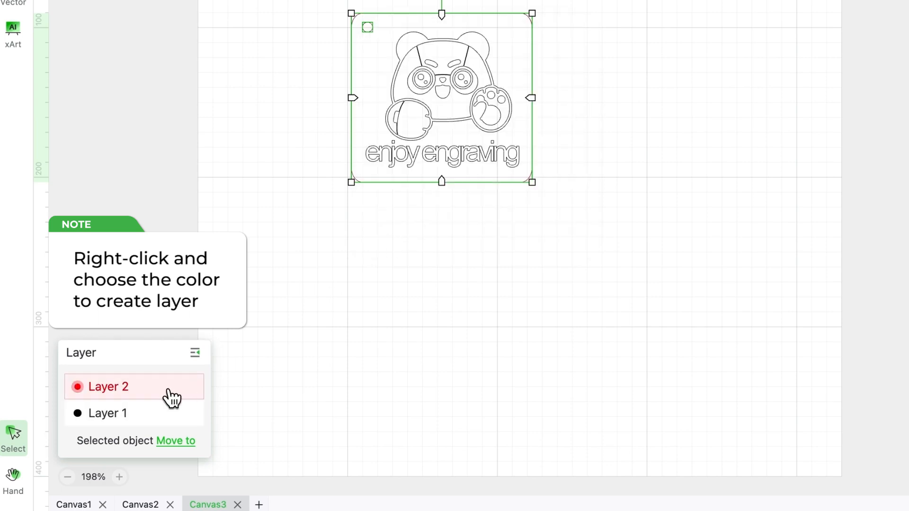
- Move the whole "enjoy engraving" lettering on the tag to the blue layer
left_click(168, 413)
left_click_drag(362, 142, 526, 173)
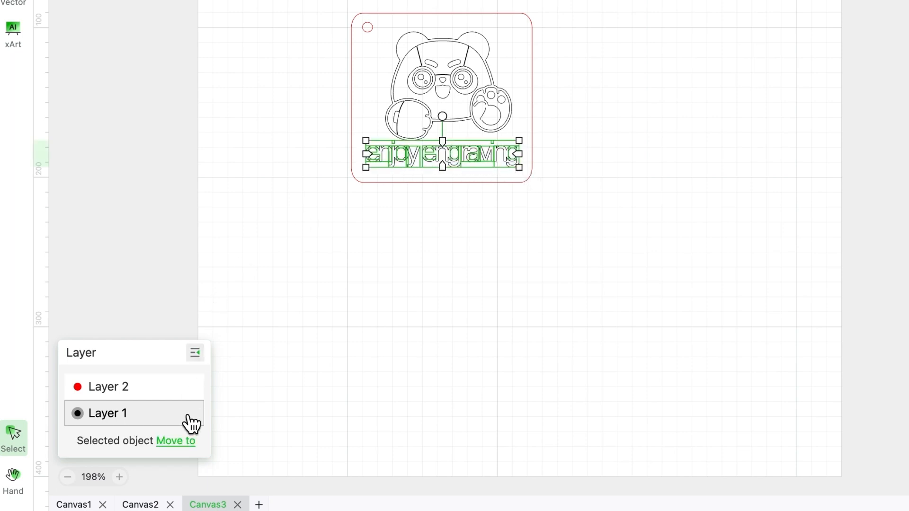
left_click(175, 443)
left_click(219, 414)
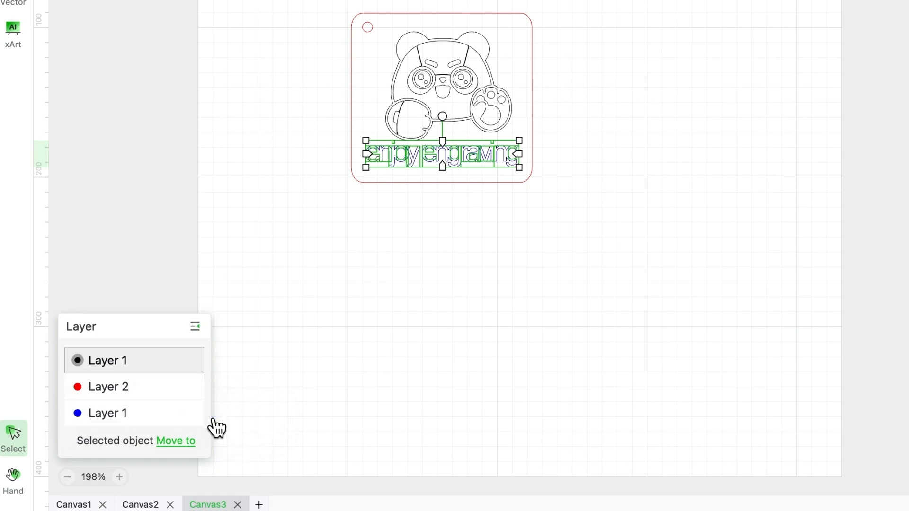
left_click(418, 179)
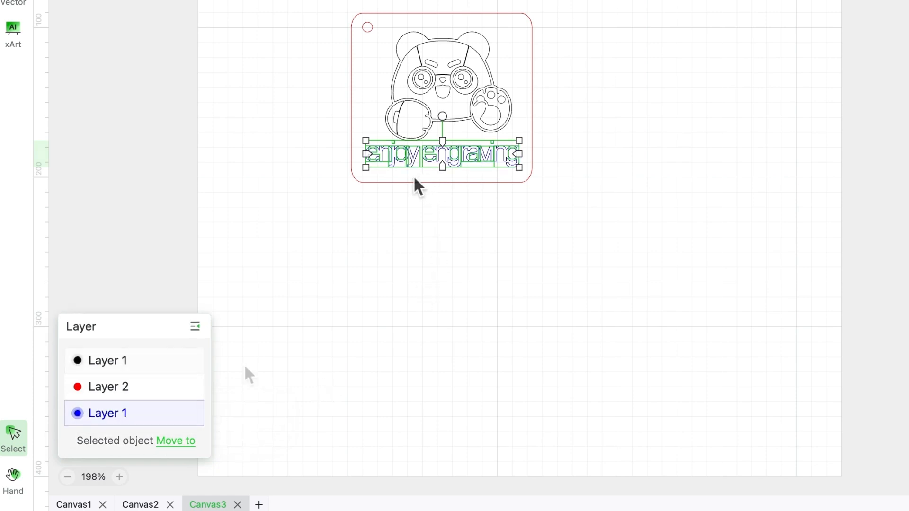
- Collapse the layer list to its compact colour view and select the lettering through the blue layer
left_click(195, 327)
left_click(78, 413)
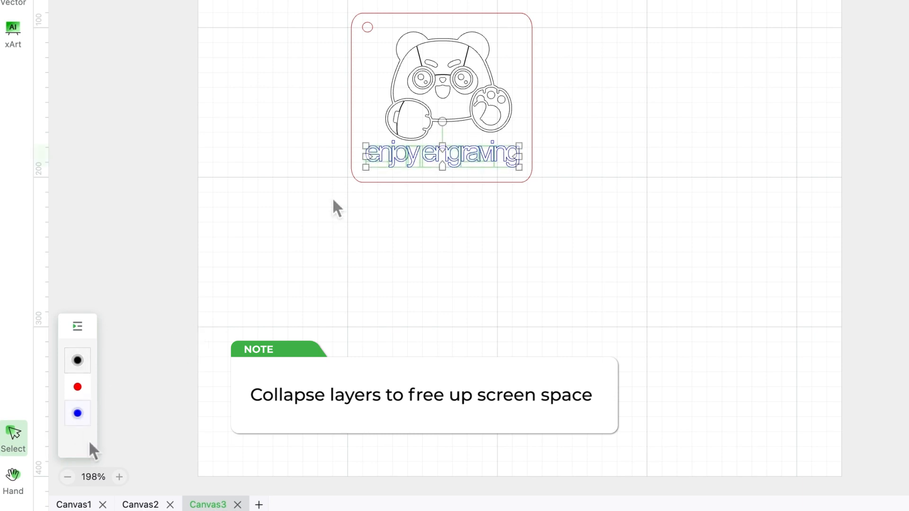
right_click(409, 157)
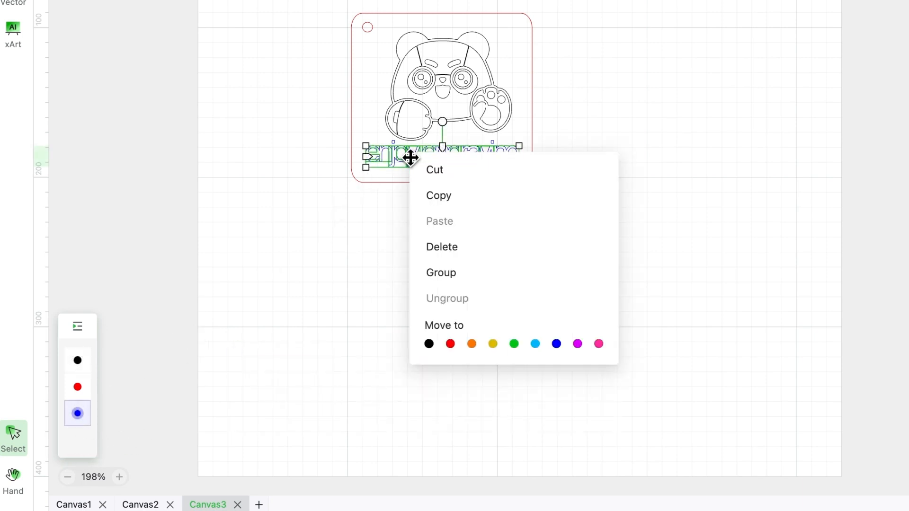
left_click(494, 377)
- Duplicate the complete panda tag as a grid array of 2 columns and 2 rows with 10 mm X and Y spacing
left_click_drag(240, 113, 459, 315)
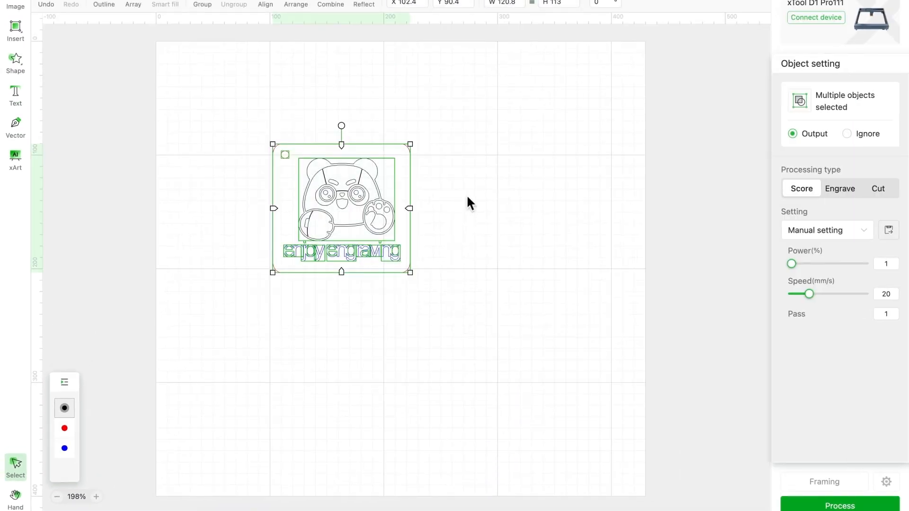
left_click(133, 3)
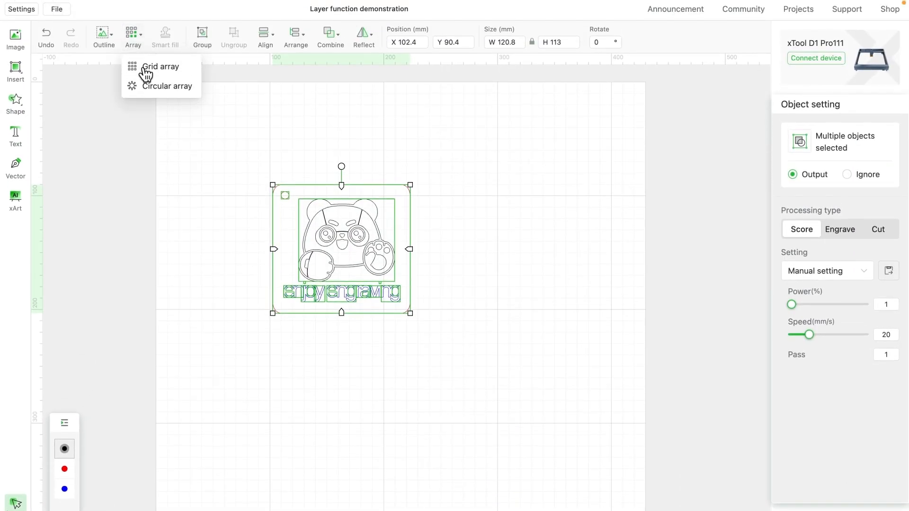
left_click(143, 29)
left_click(471, 270)
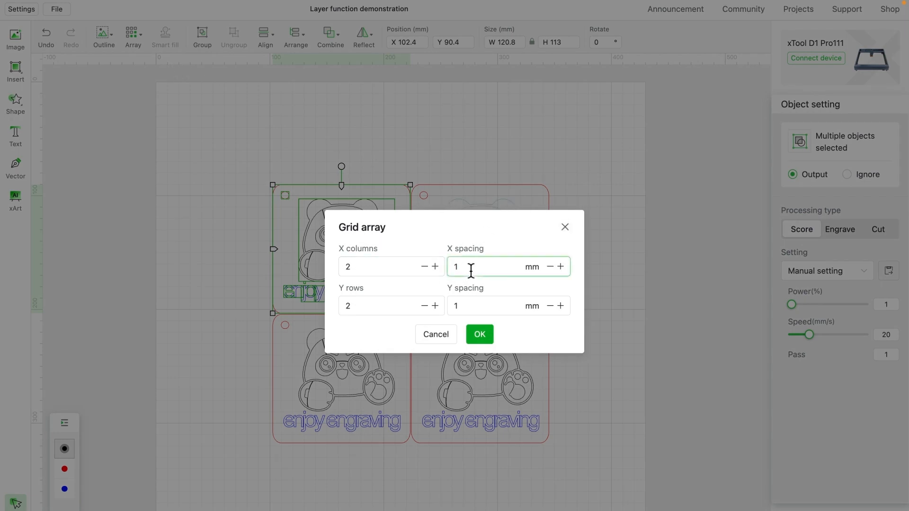
type("0")
left_click(473, 307)
type("0")
left_click(478, 335)
left_click(416, 459)
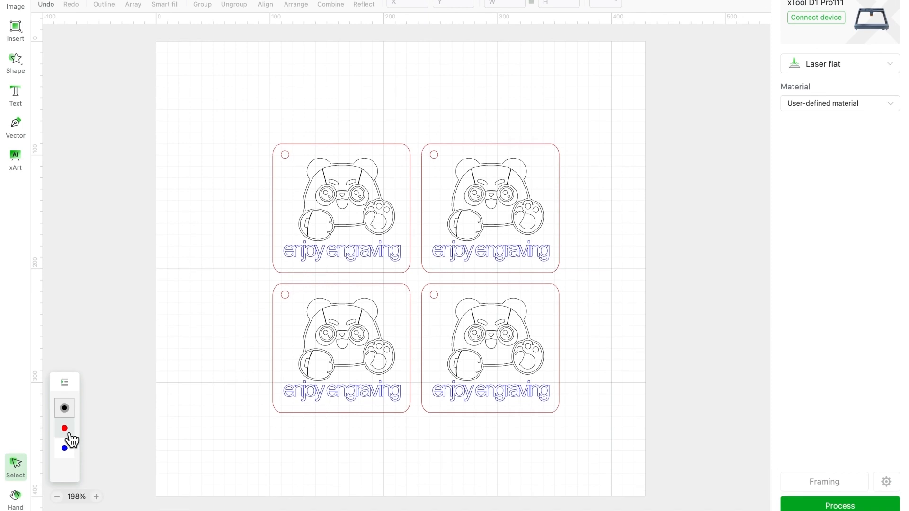
- Set the red layer's borders and holes to Cut and the black layer's panda artwork to Engrave
left_click(74, 470)
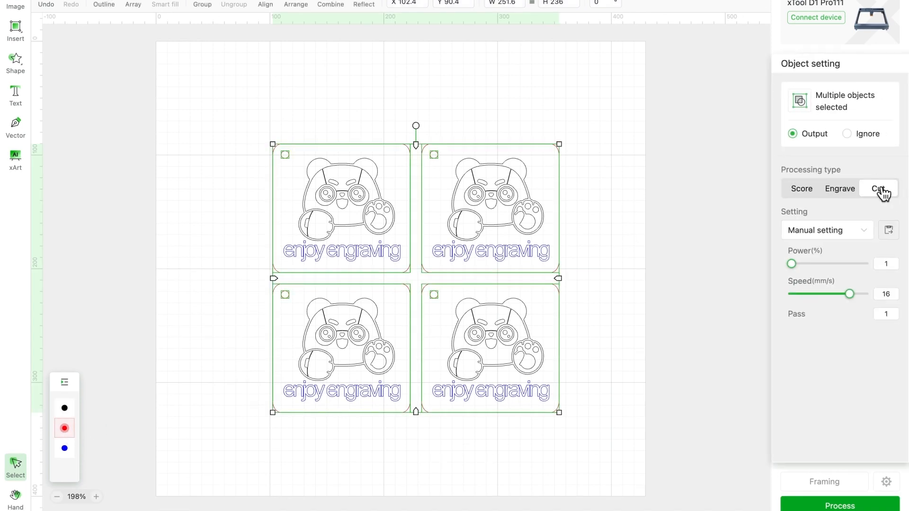
left_click(73, 407)
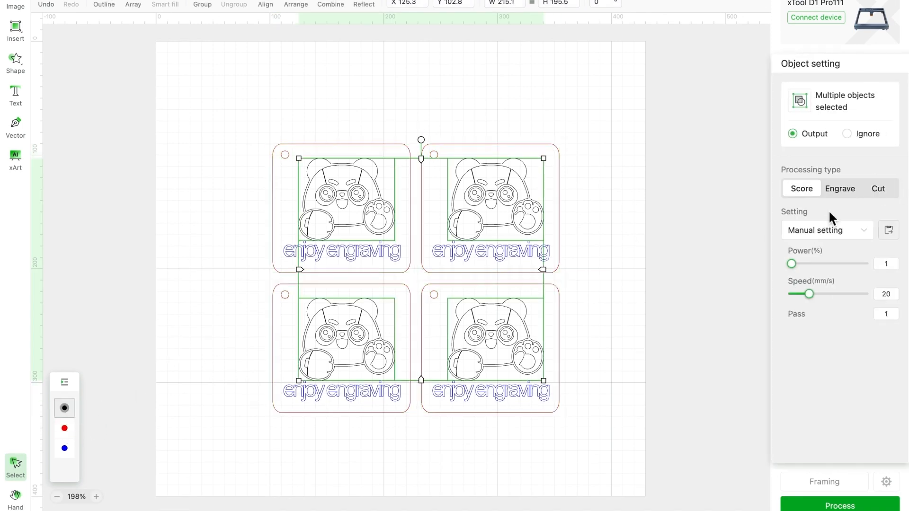
left_click(840, 188)
left_click(606, 264)
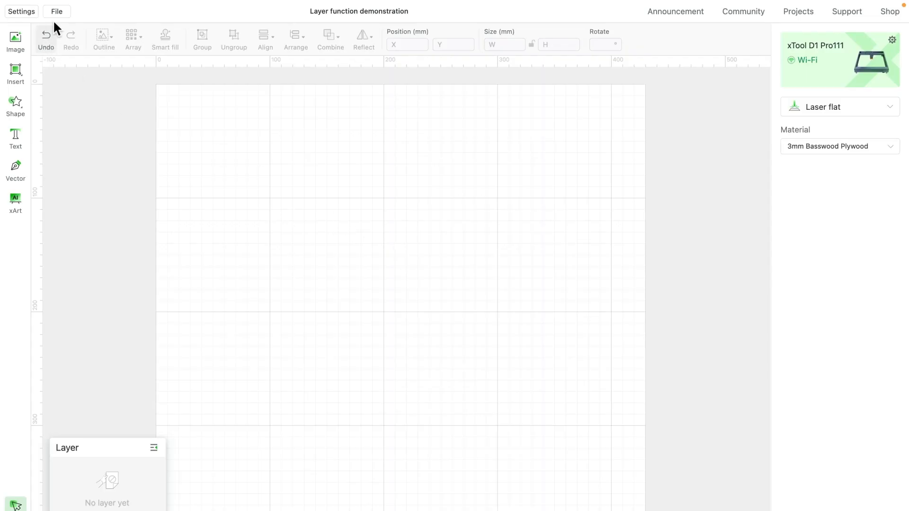
- Import earrings.svg from the show-how folder onto the empty canvas
left_click(57, 11)
left_click(75, 93)
left_click(393, 214)
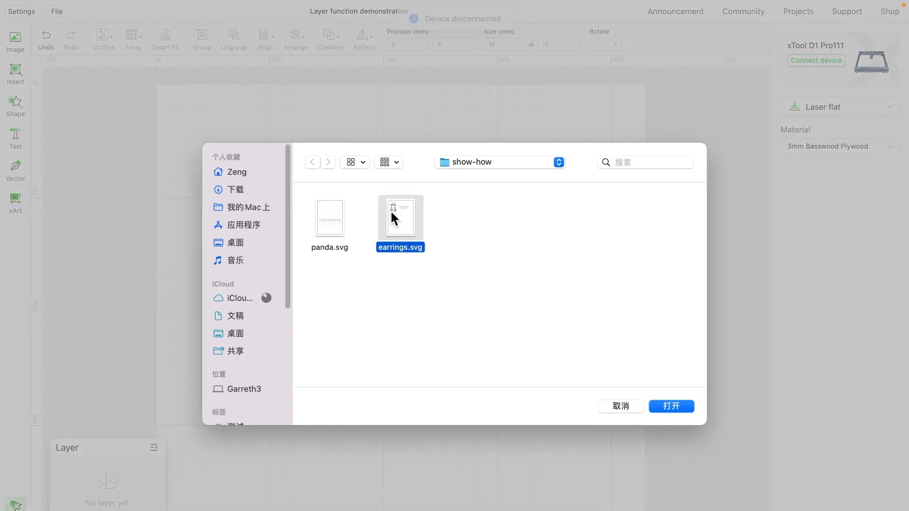
left_click(660, 406)
left_click_drag(331, 235, 605, 458)
left_click(582, 478)
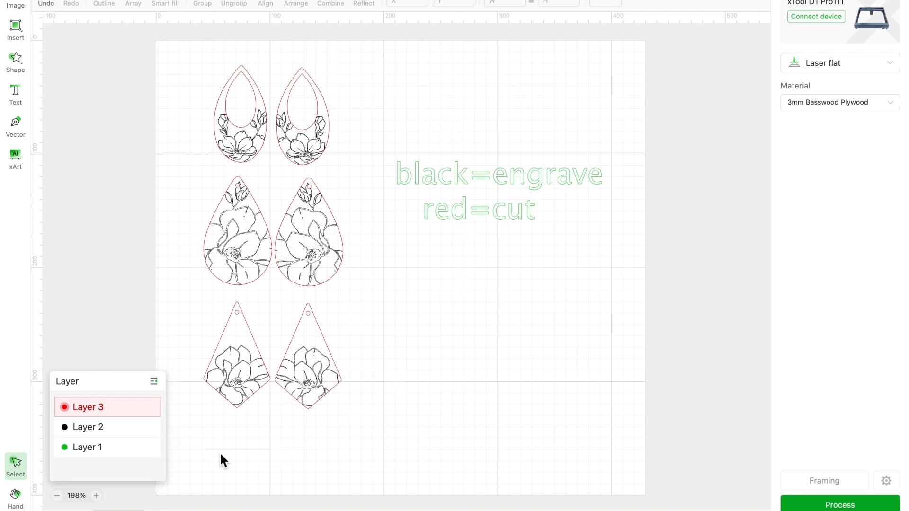
- Set the black flower artwork on Layer 2 to Engrave and the red earring outlines on Layer 3 to Cut
left_click(135, 438)
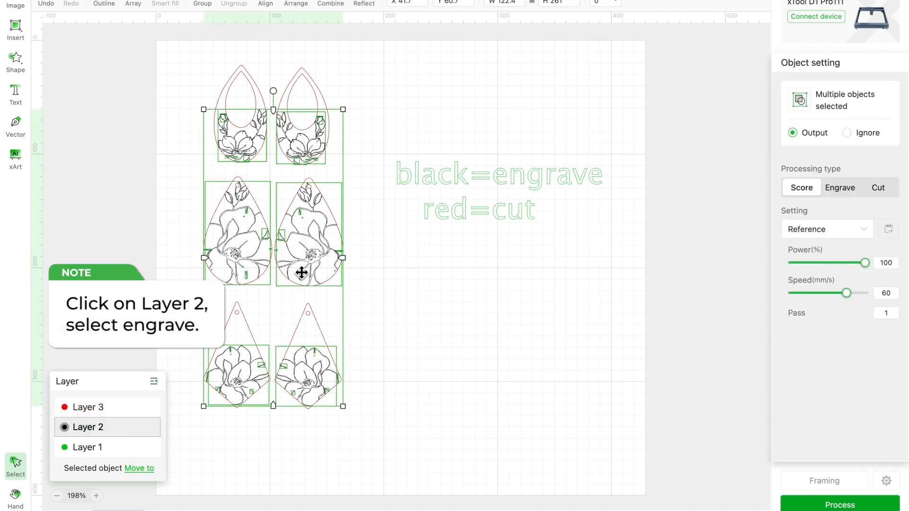
left_click(843, 198)
left_click(627, 271)
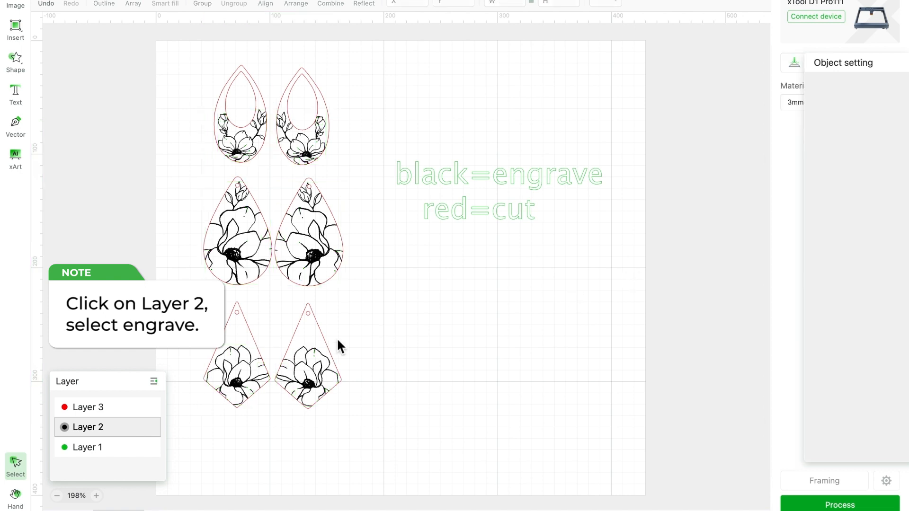
left_click(134, 416)
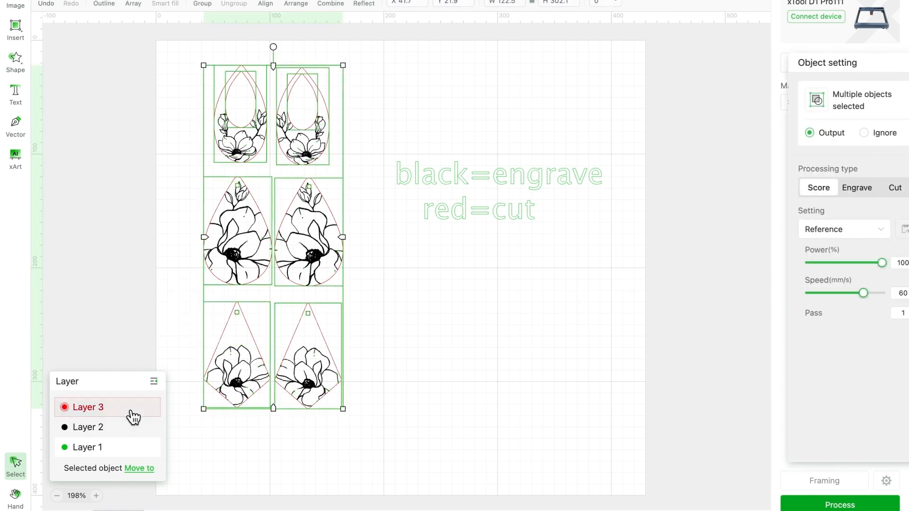
left_click(883, 193)
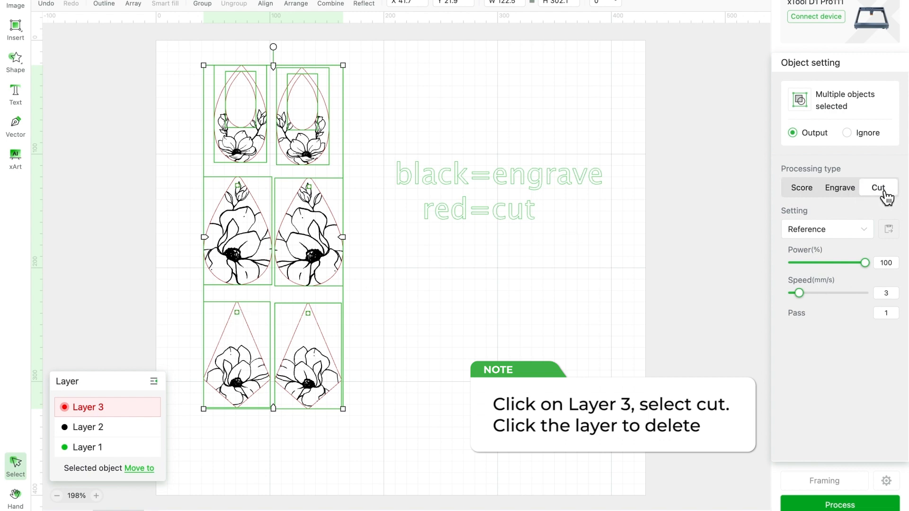
left_click(469, 282)
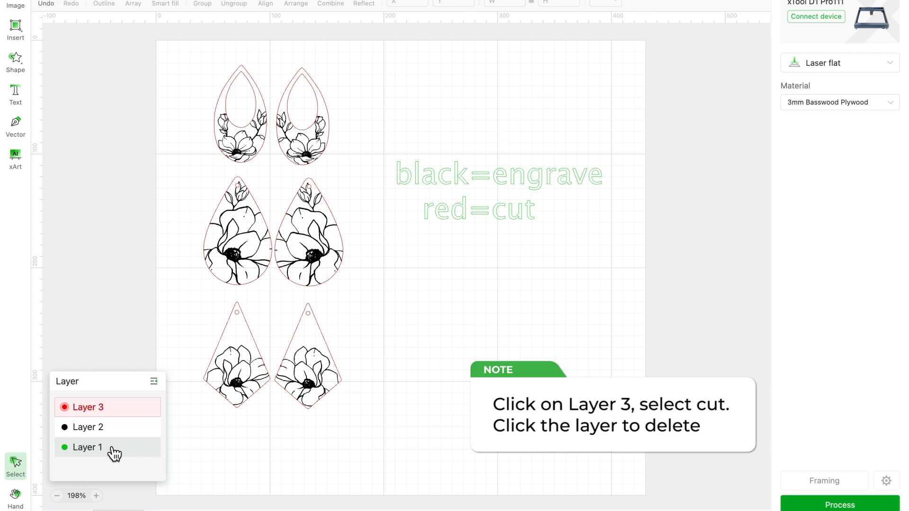
- Delete the green "black=engrave red=cut" text on Layer 1 and start processing the earrings
left_click(114, 454)
right_click(447, 204)
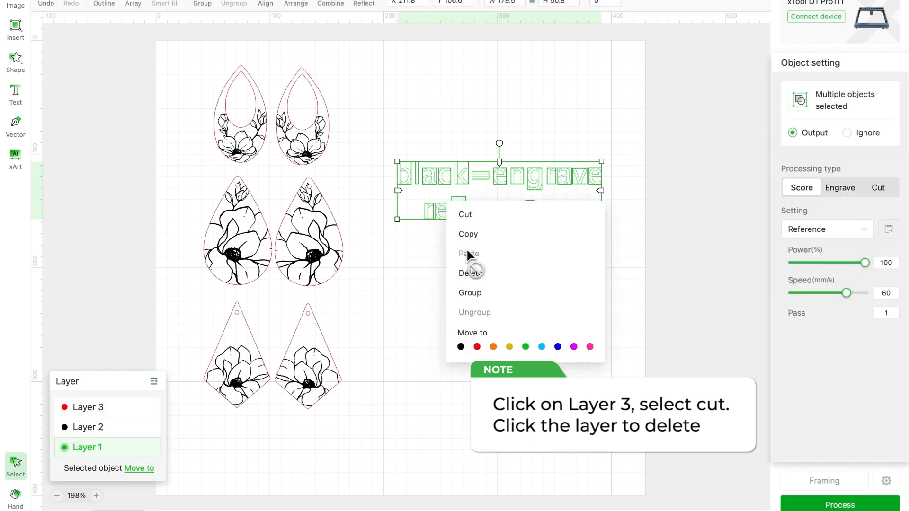
left_click(469, 273)
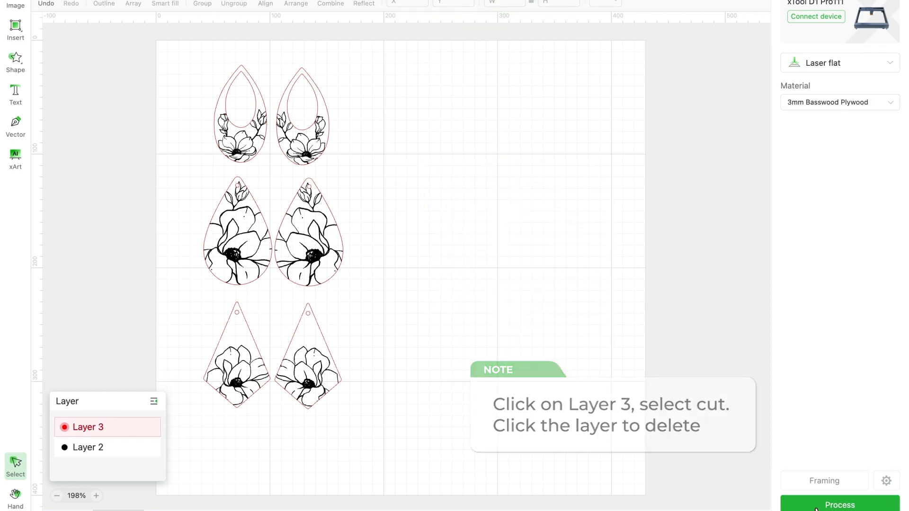
left_click(816, 506)
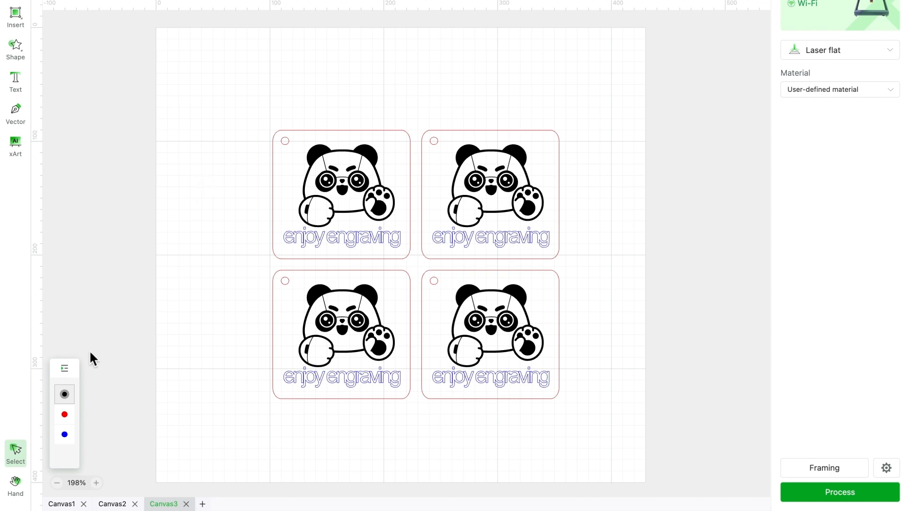
- Delete the blue layer with the "enjoy engraving" lettering from the expanded layer list and undo that deletion
left_click(65, 368)
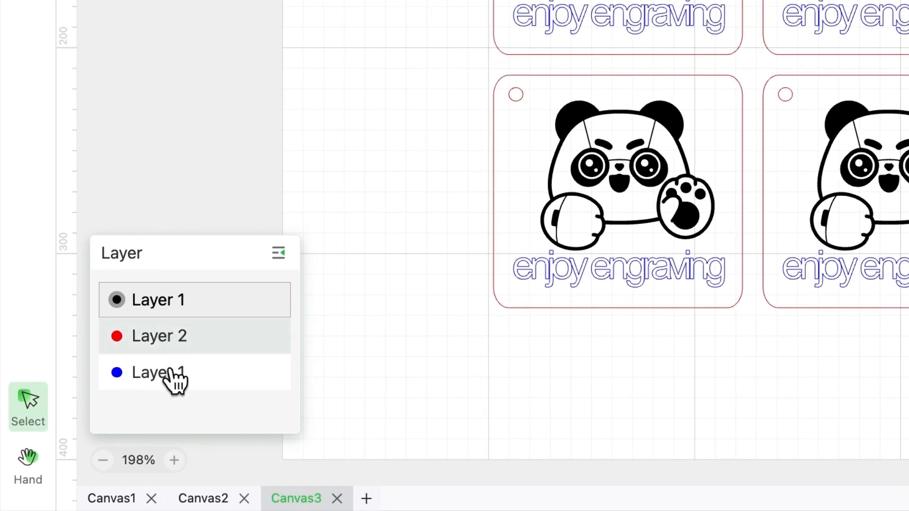
right_click(170, 372)
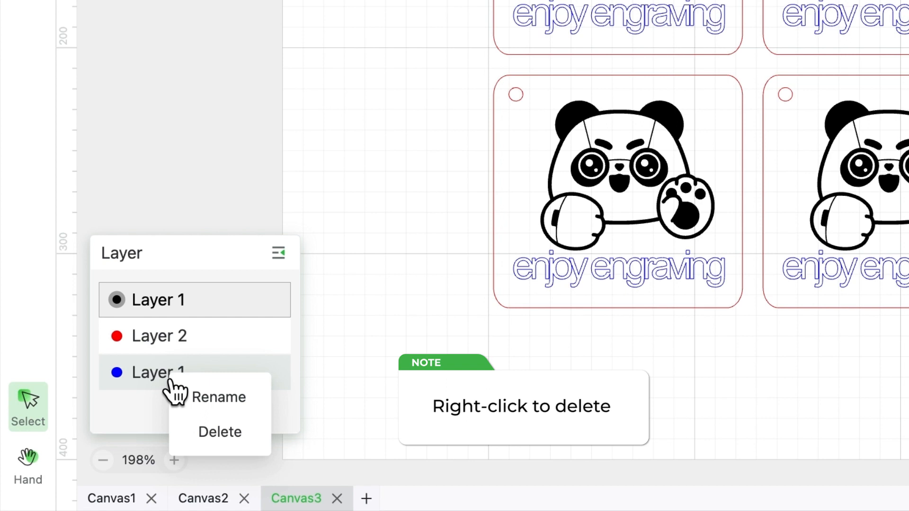
left_click(226, 444)
left_click(344, 381)
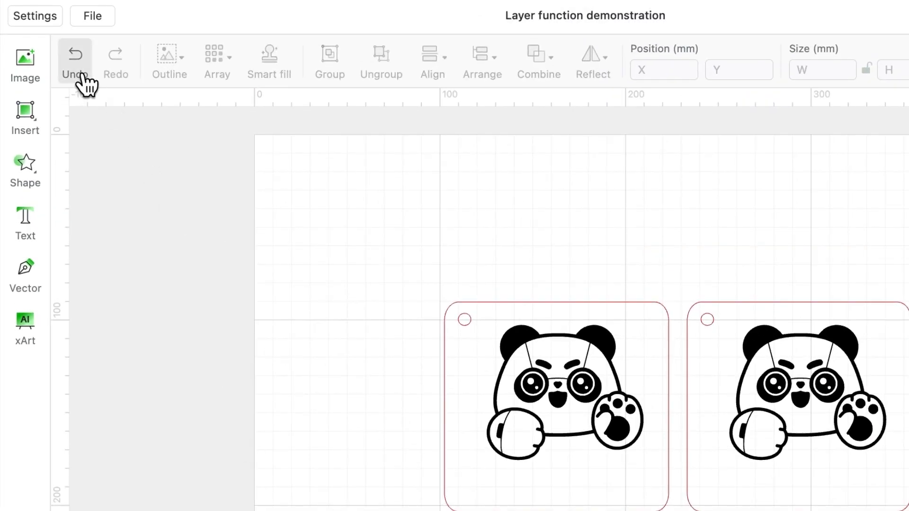
left_click(82, 76)
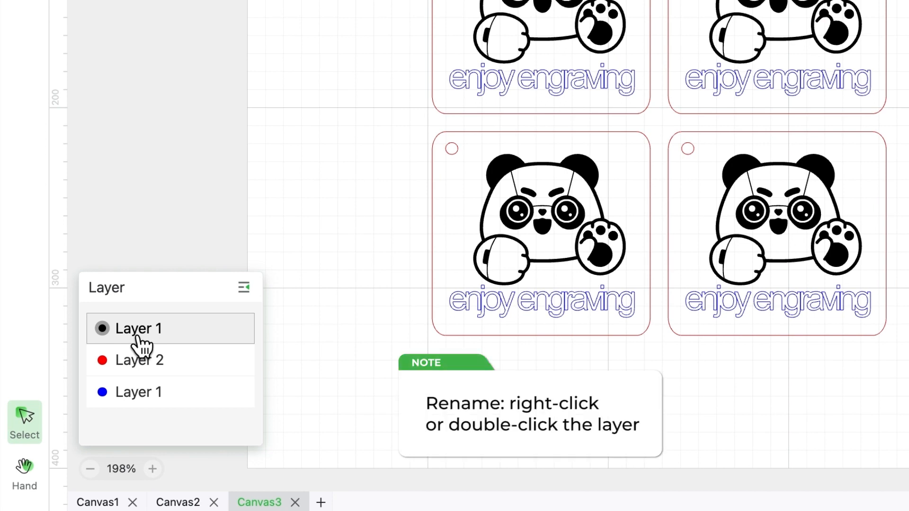
- Rename the black Layer 1 as "engrave"
right_click(139, 339)
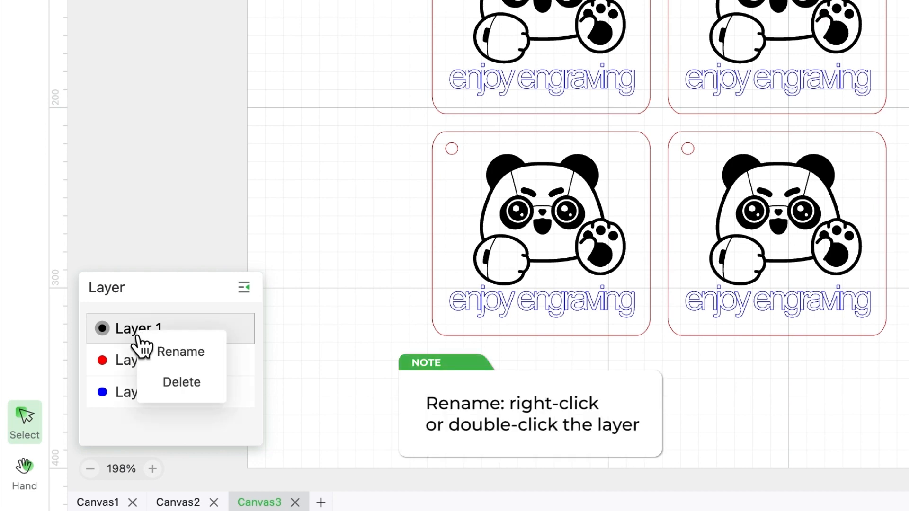
left_click(181, 359)
type("e")
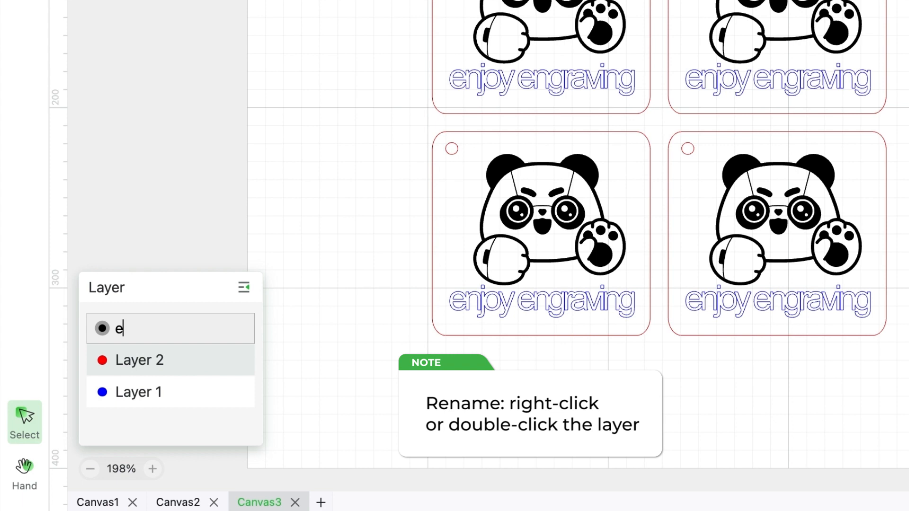
type("ngrave")
key("Return")
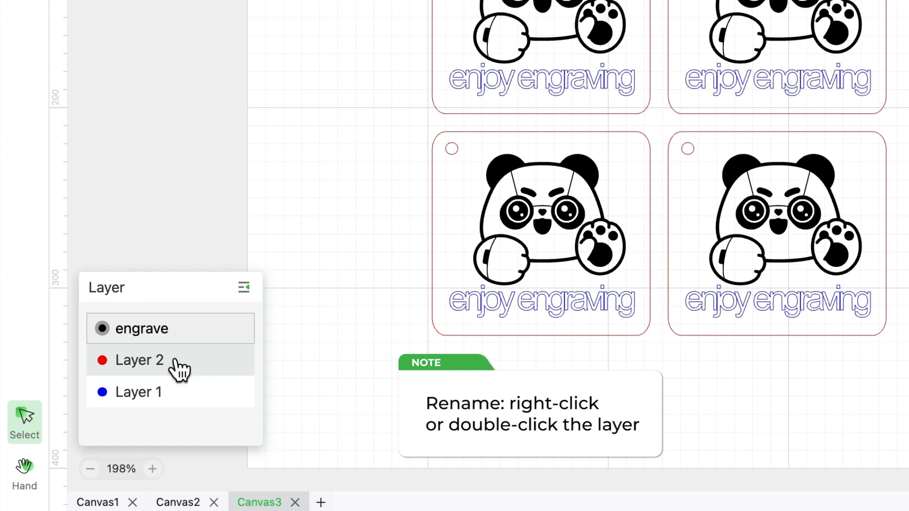
- Rename the red Layer 2 as "cut" and deselect its objects
double_click(144, 362)
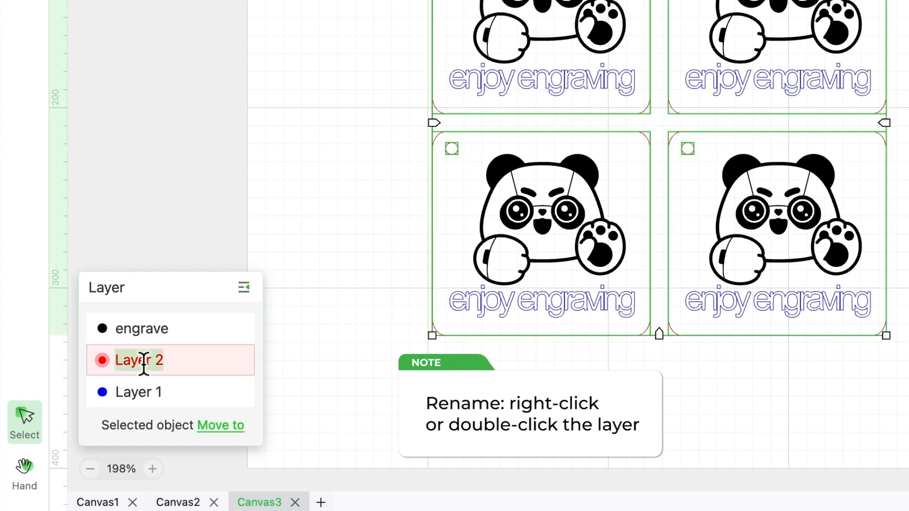
type("cut")
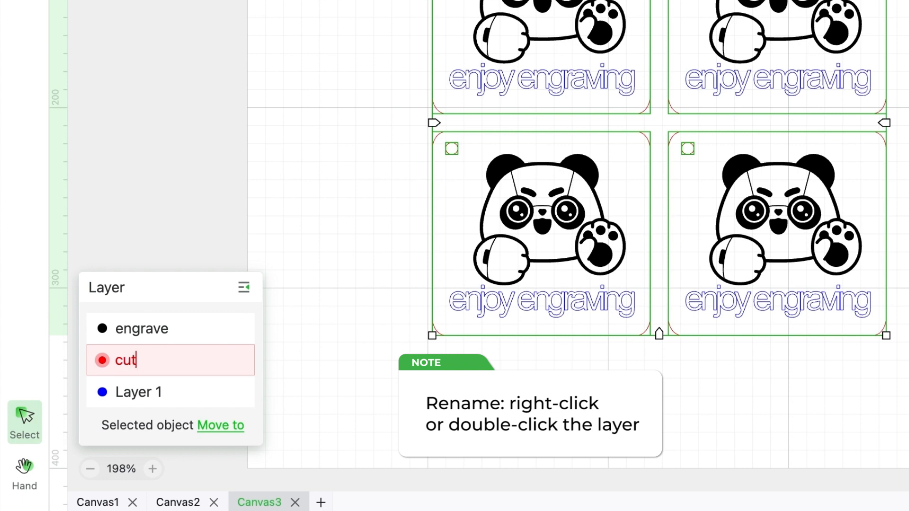
key("Return")
left_click(320, 373)
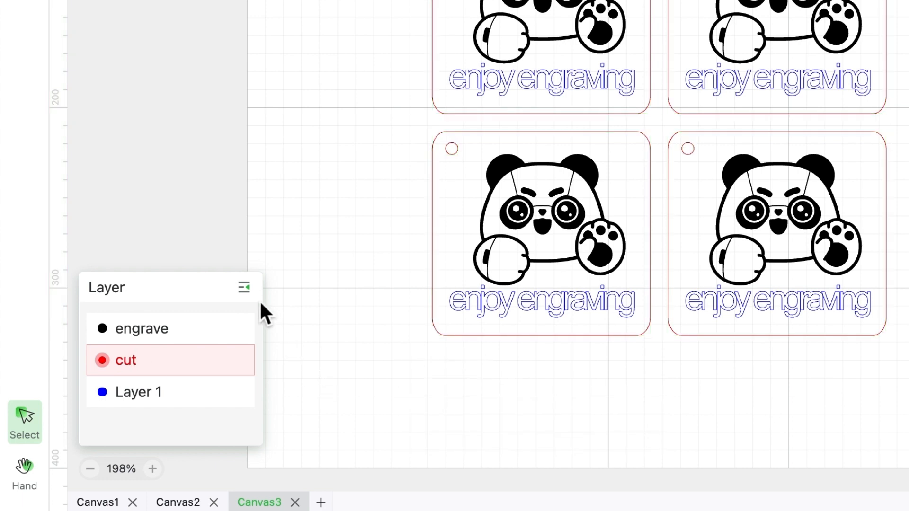
- Collapse the layer list to its colour dots, expand it again and collapse it once more
left_click(252, 295)
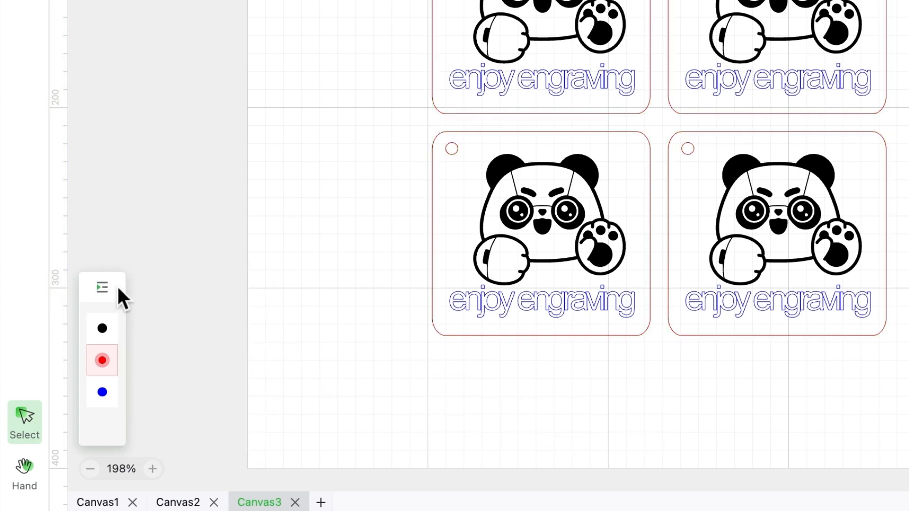
left_click(103, 287)
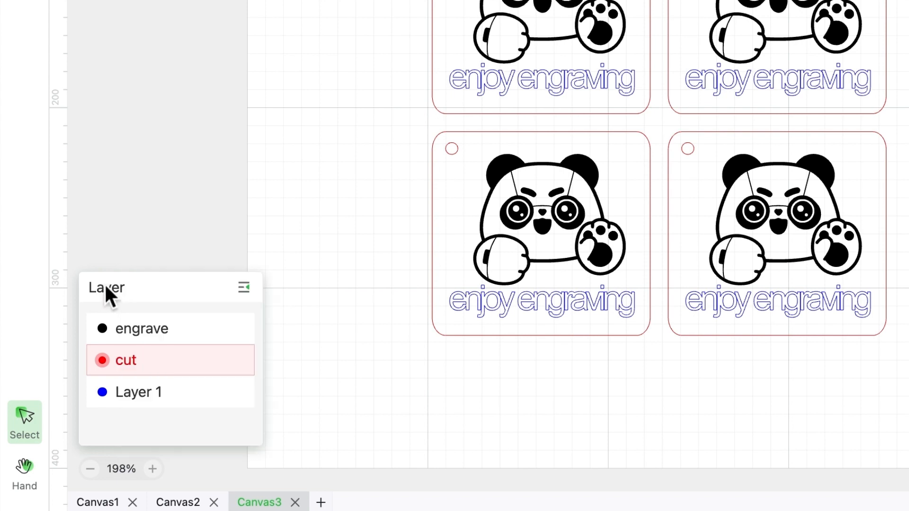
left_click(244, 289)
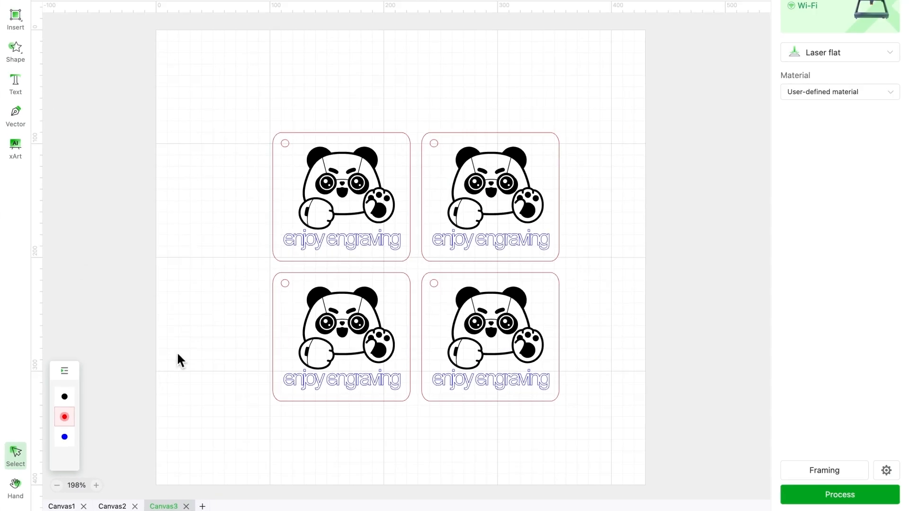
scroll(183, 352, "up", 1)
scroll(183, 352, "down", 1)
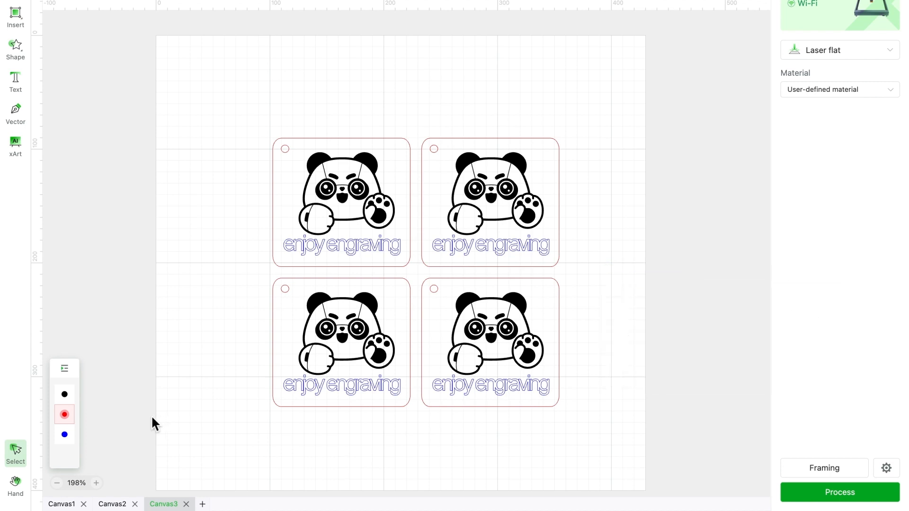
- Select all objects on the red layer, switch their processing type to Score and back to Cut, and deselect them
left_click(67, 423)
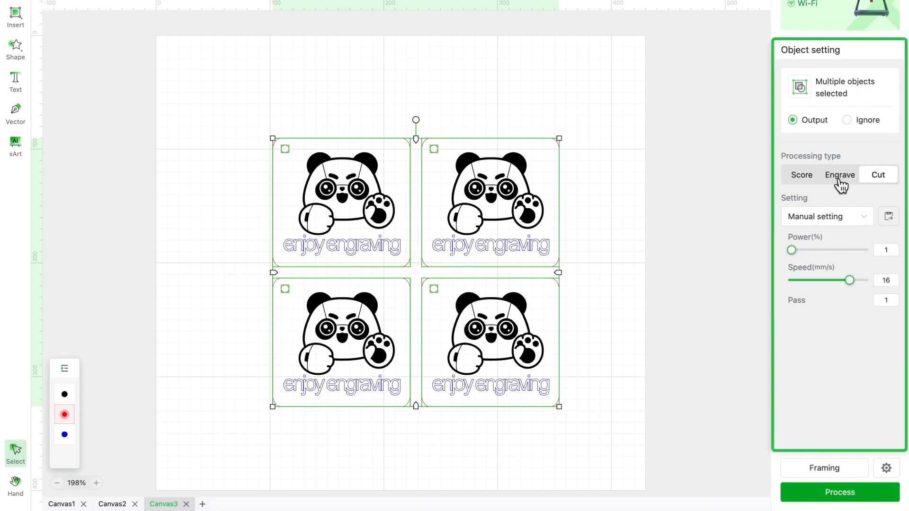
left_click(804, 185)
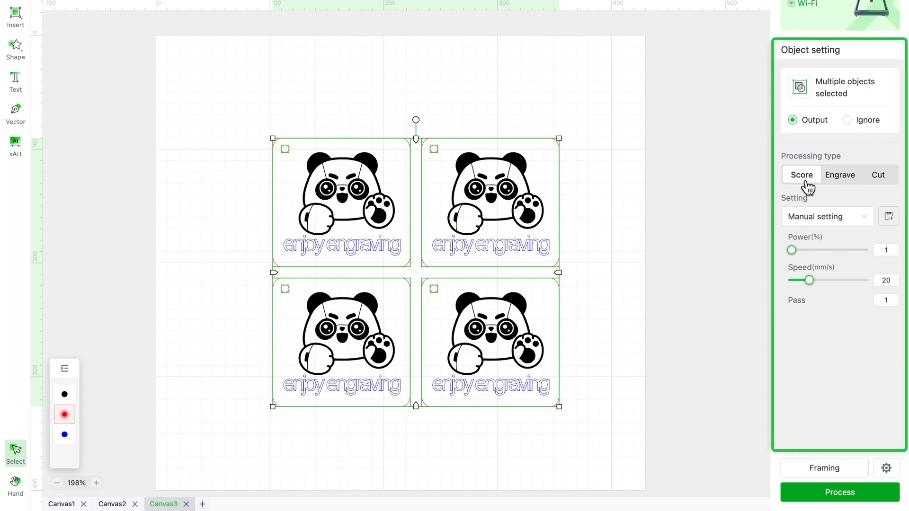
left_click(877, 179)
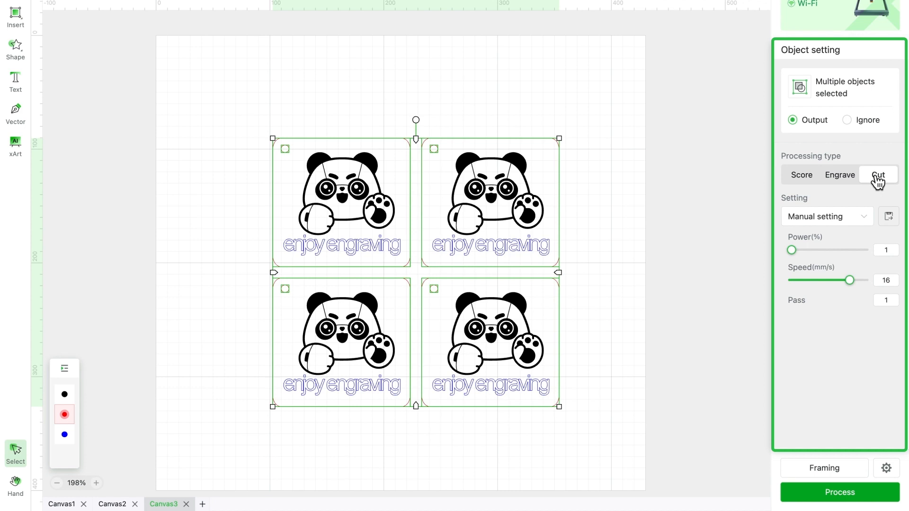
left_click(714, 228)
- Add the text "HELLO" on the red layer above the panda tags and deselect it
left_click(19, 91)
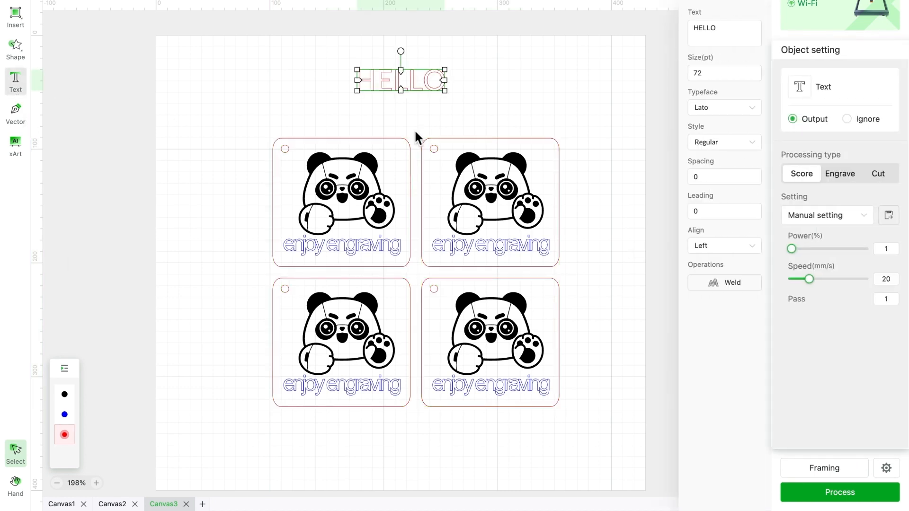
left_click(848, 249)
left_click(626, 210)
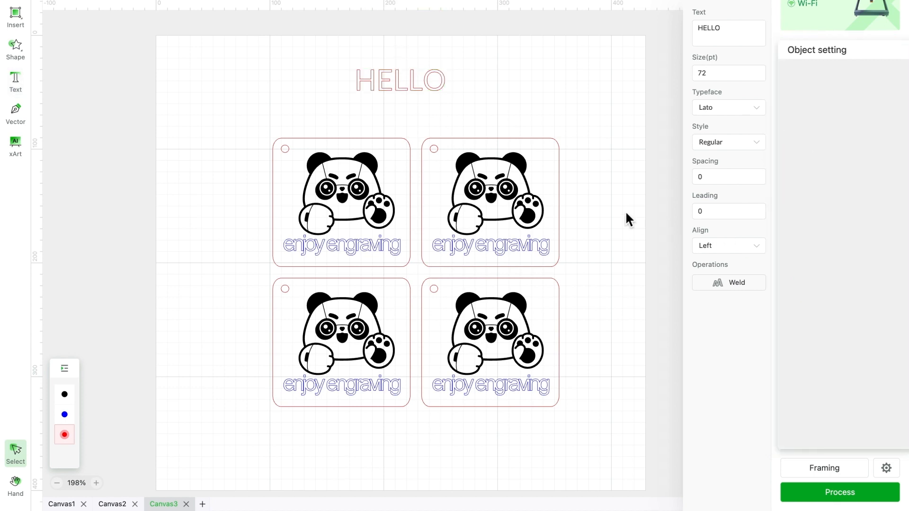